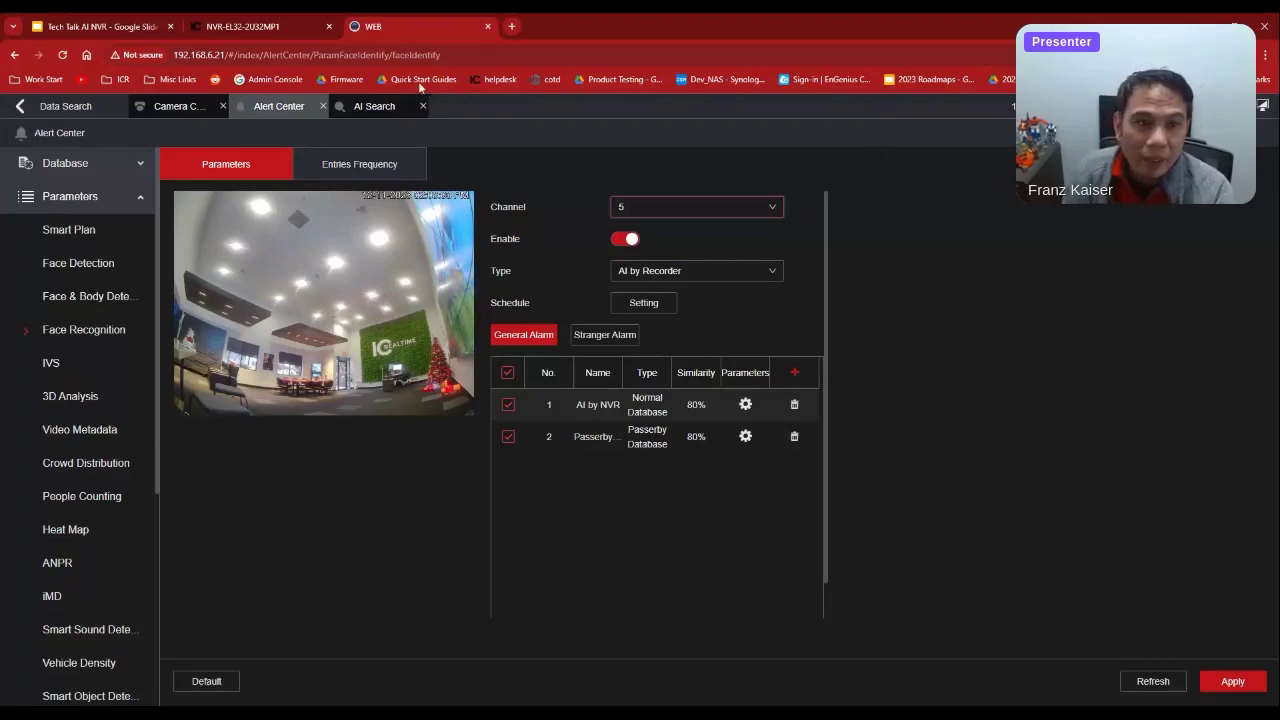
Step: Open the face recognition search by attributes in AI Search and limit the channel to 5
left_click(371, 108)
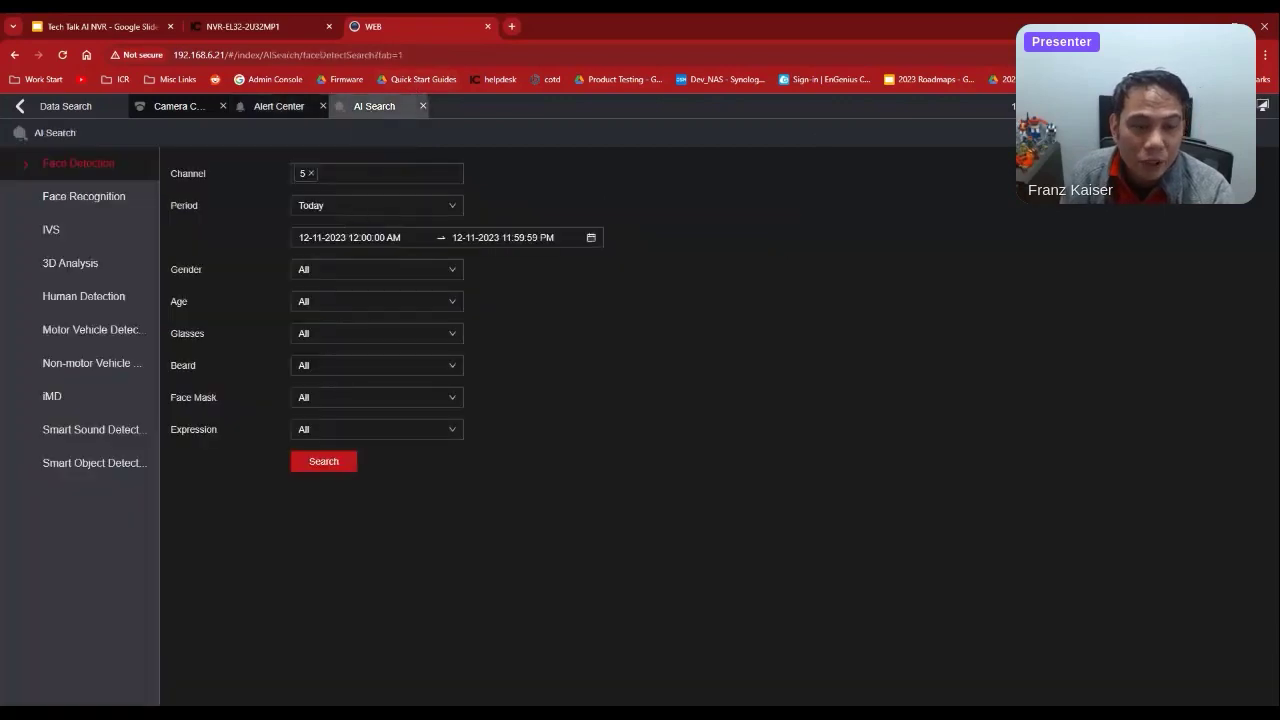
left_click(121, 196)
left_click(313, 213)
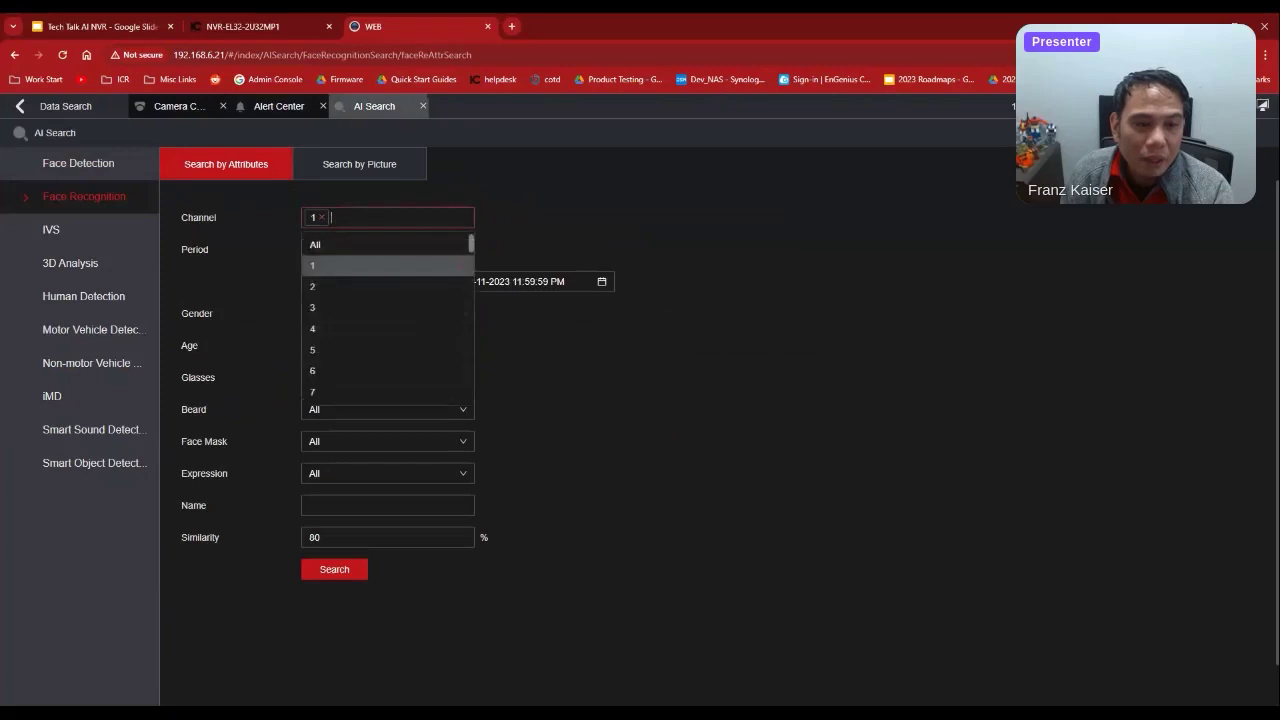
left_click(316, 351)
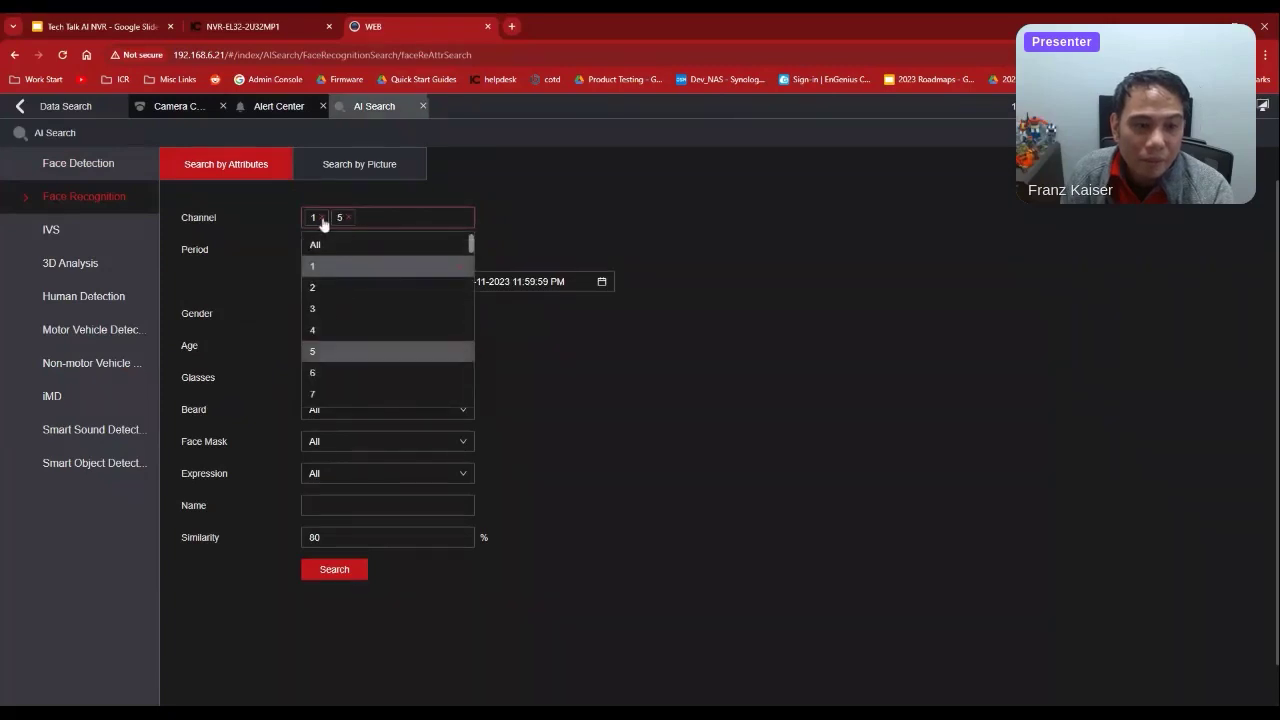
left_click(328, 262)
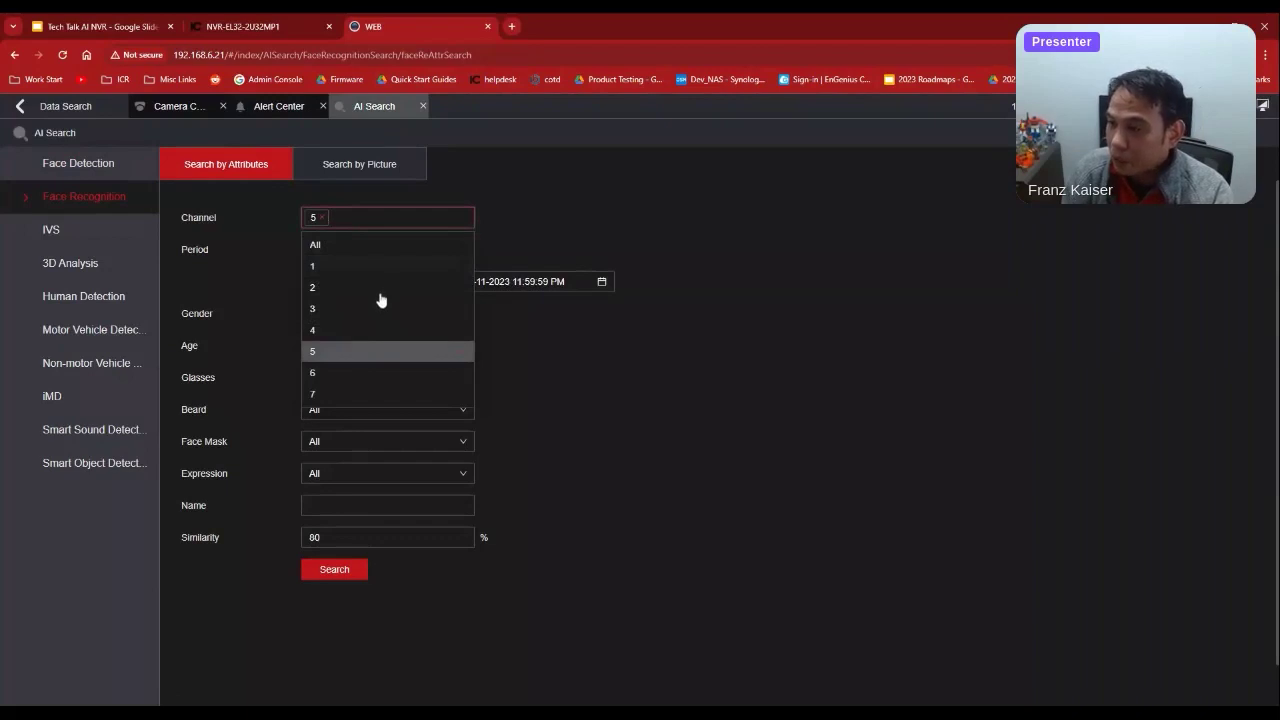
Step: Run the face recognition search, review the 12:16:16 PM match and its recording, and close the results
left_click(340, 569)
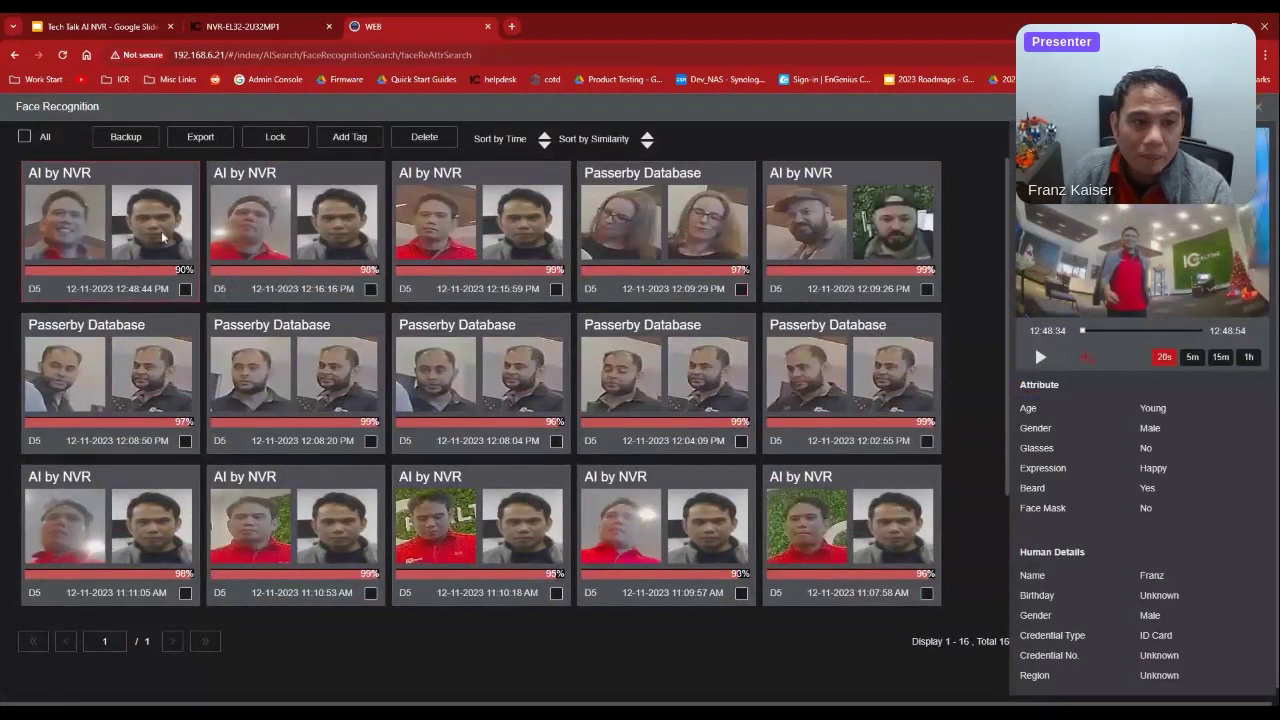
left_click(317, 237)
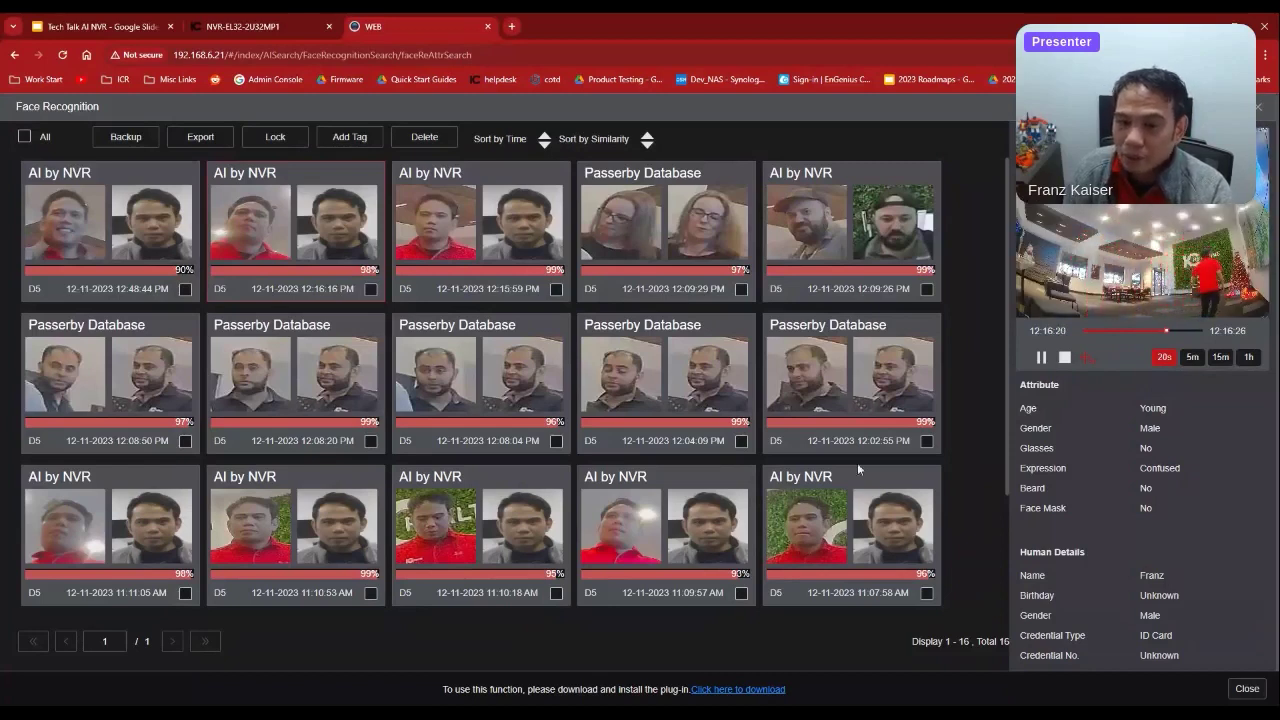
left_click(1258, 106)
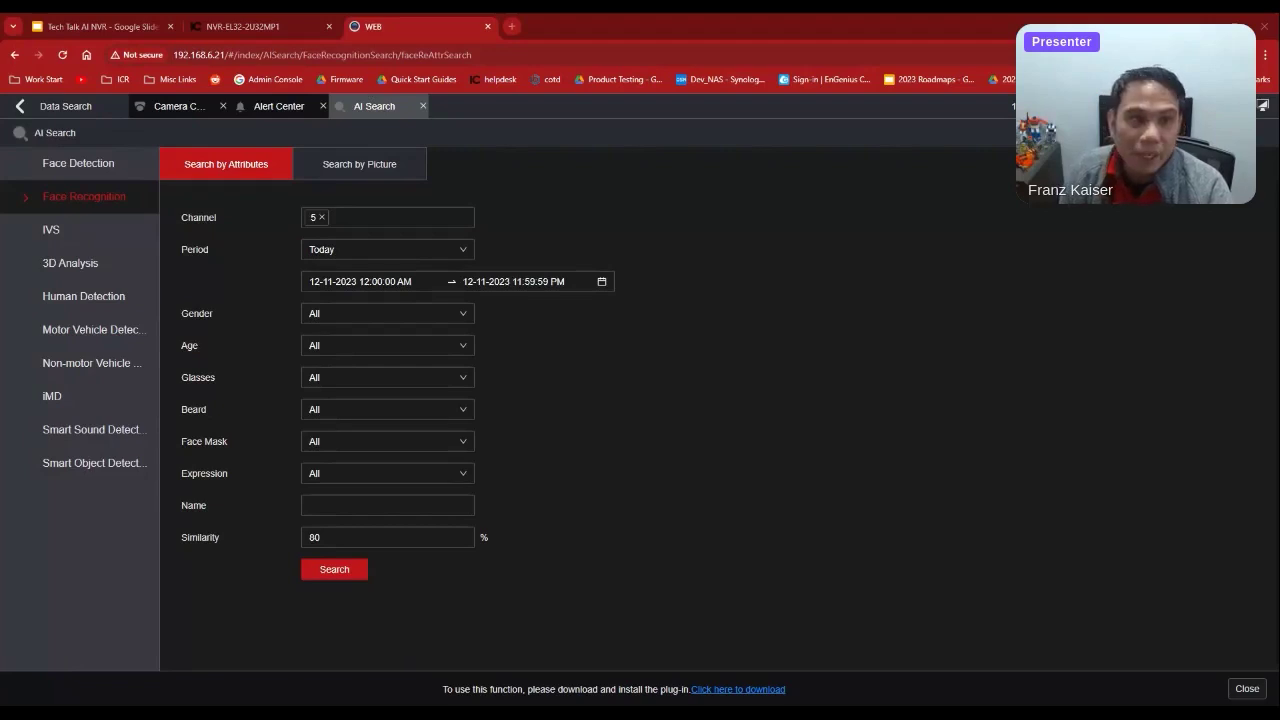
Step: Switch to the IC Realtime store page in the browser and open its cameras catalogue
left_click(302, 24)
scroll(595, 312, "up", 15)
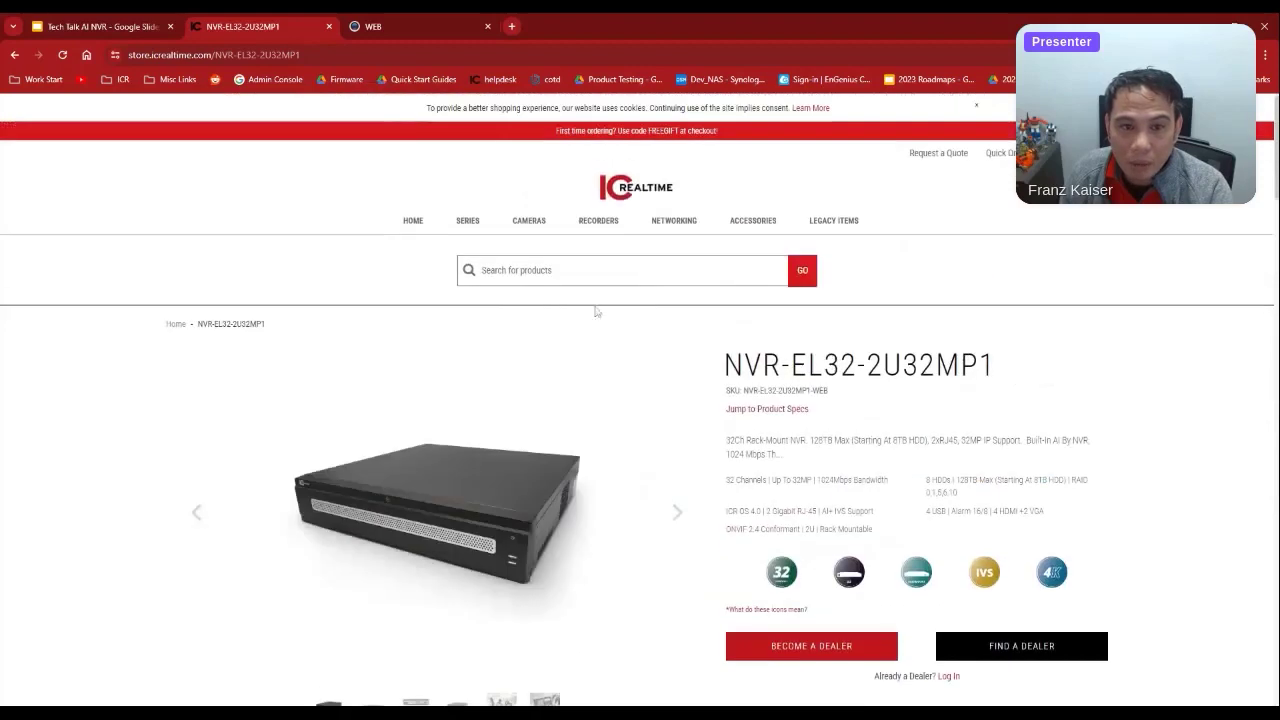
left_click(543, 224)
scroll(445, 457, "down", 1)
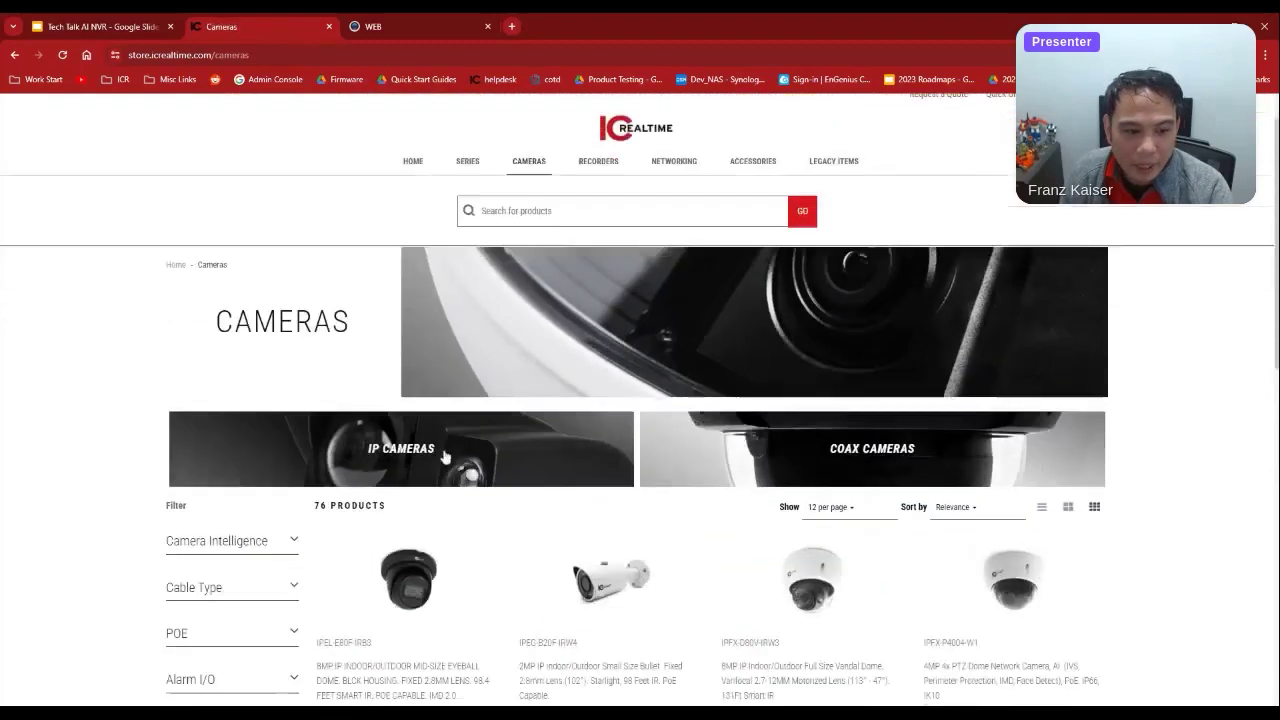
Step: Filter the store's cameras by IMD 2.0 intelligence to review the matching models, and return to the NVR web interface
scroll(445, 457, "down", 2)
left_click(225, 400)
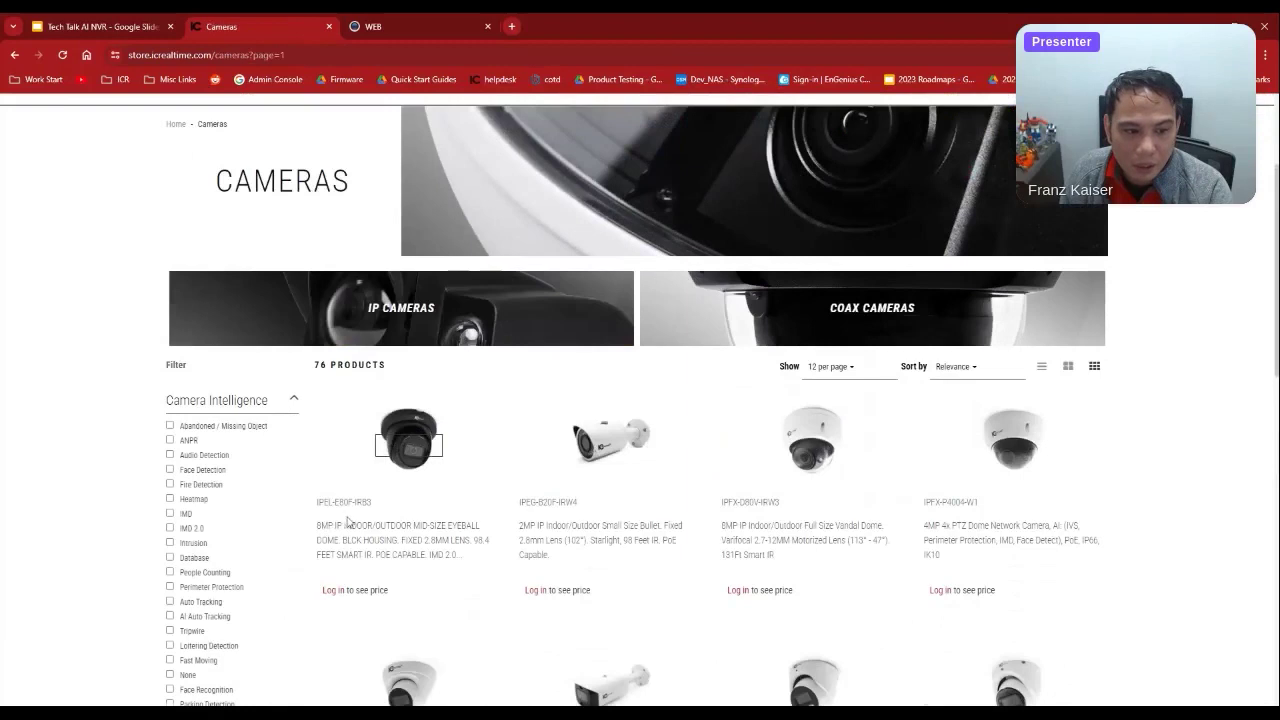
left_click(200, 529)
scroll(480, 414, "down", 3)
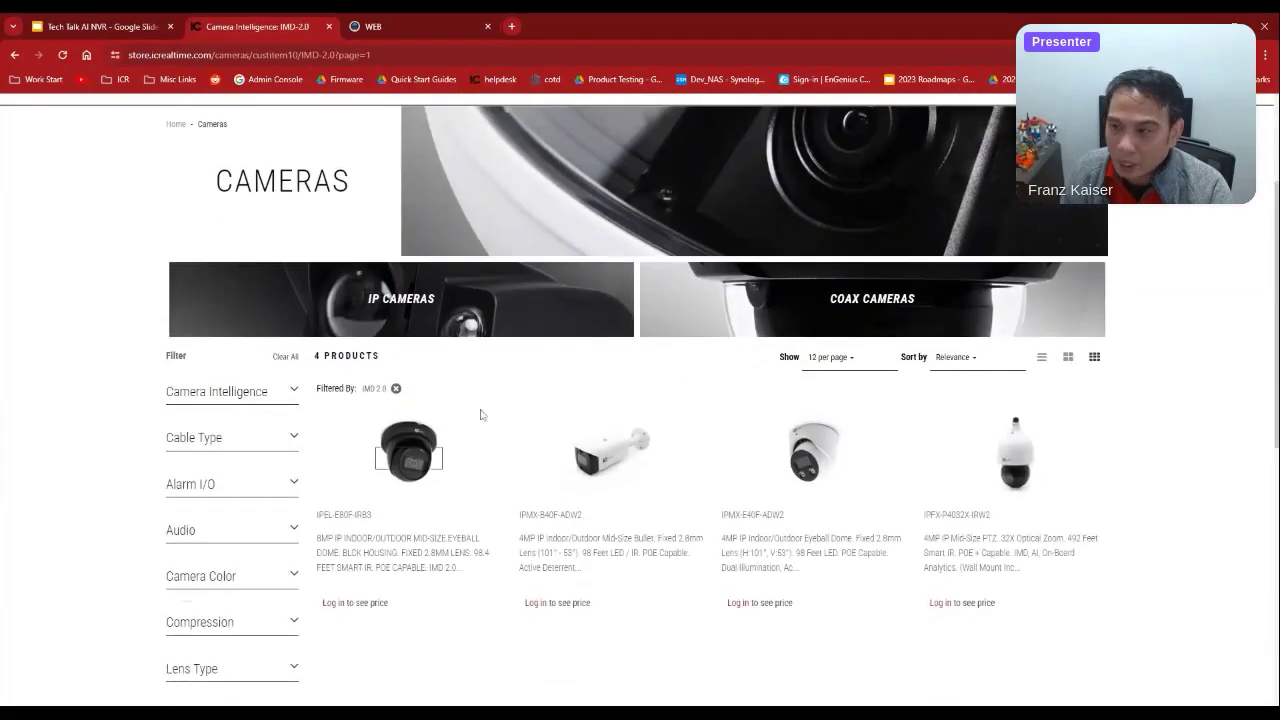
scroll(826, 469, "down", 3)
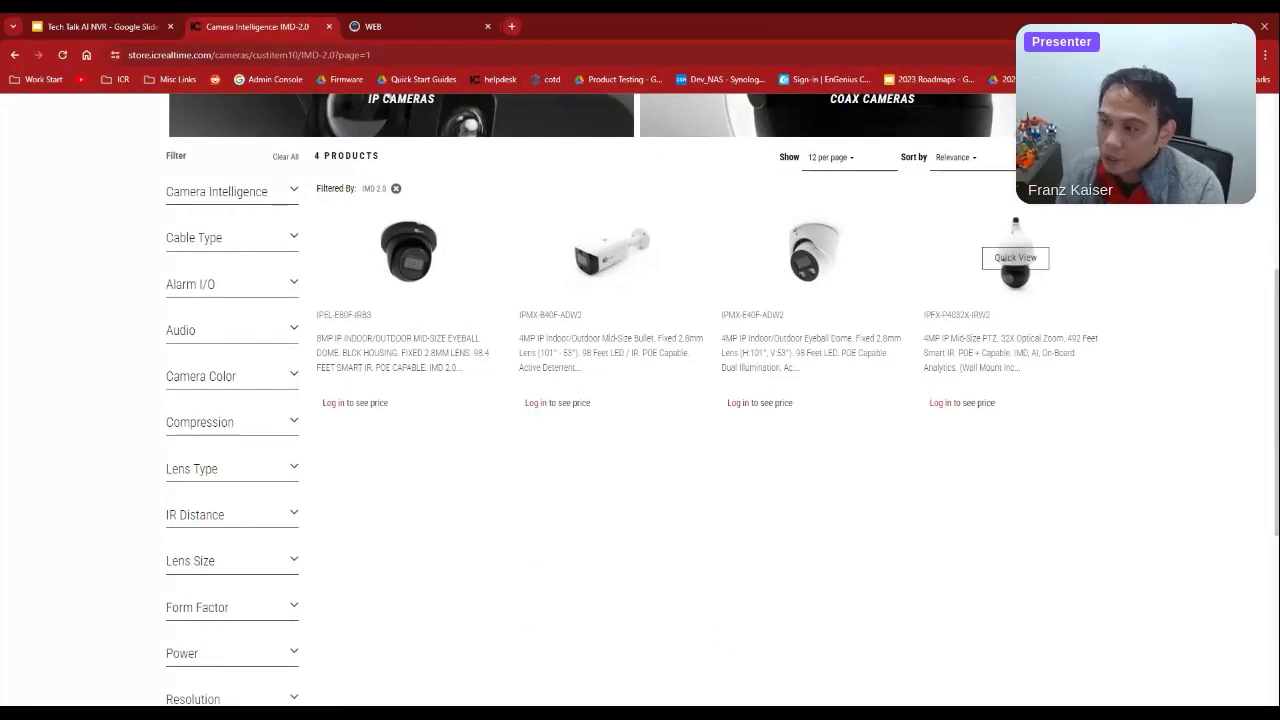
scroll(720, 400, "up", 2)
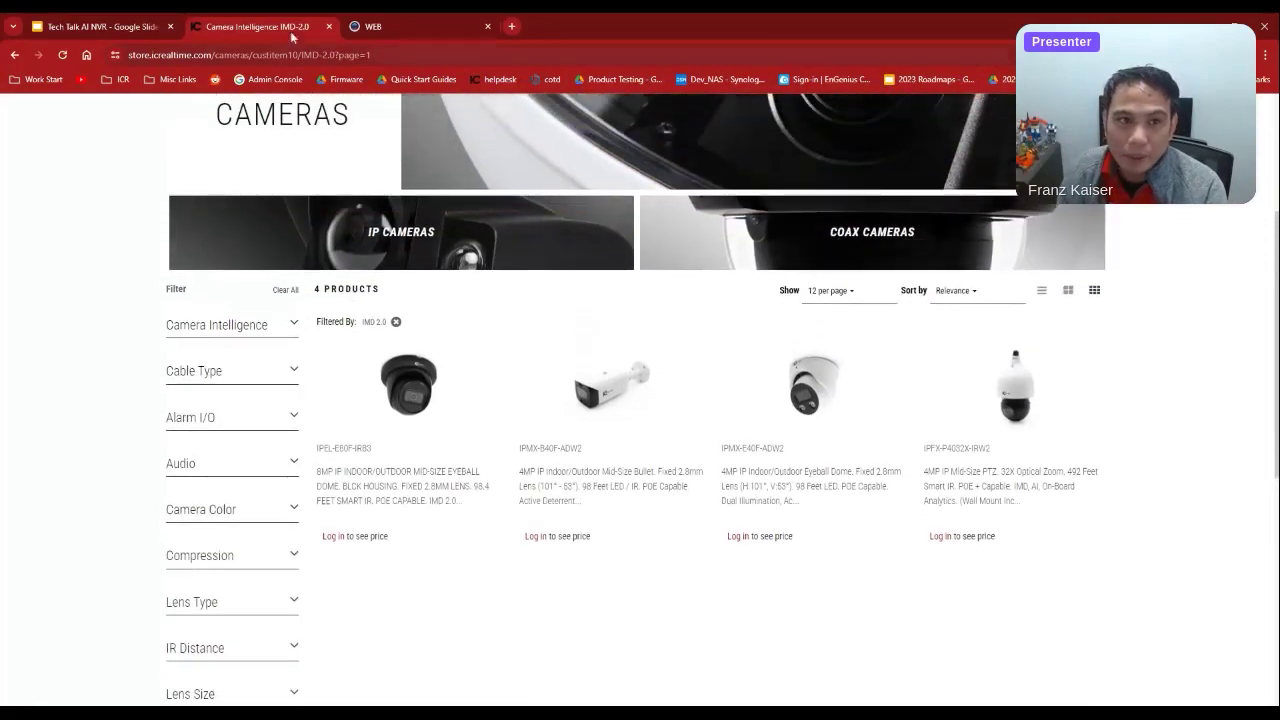
left_click(421, 30)
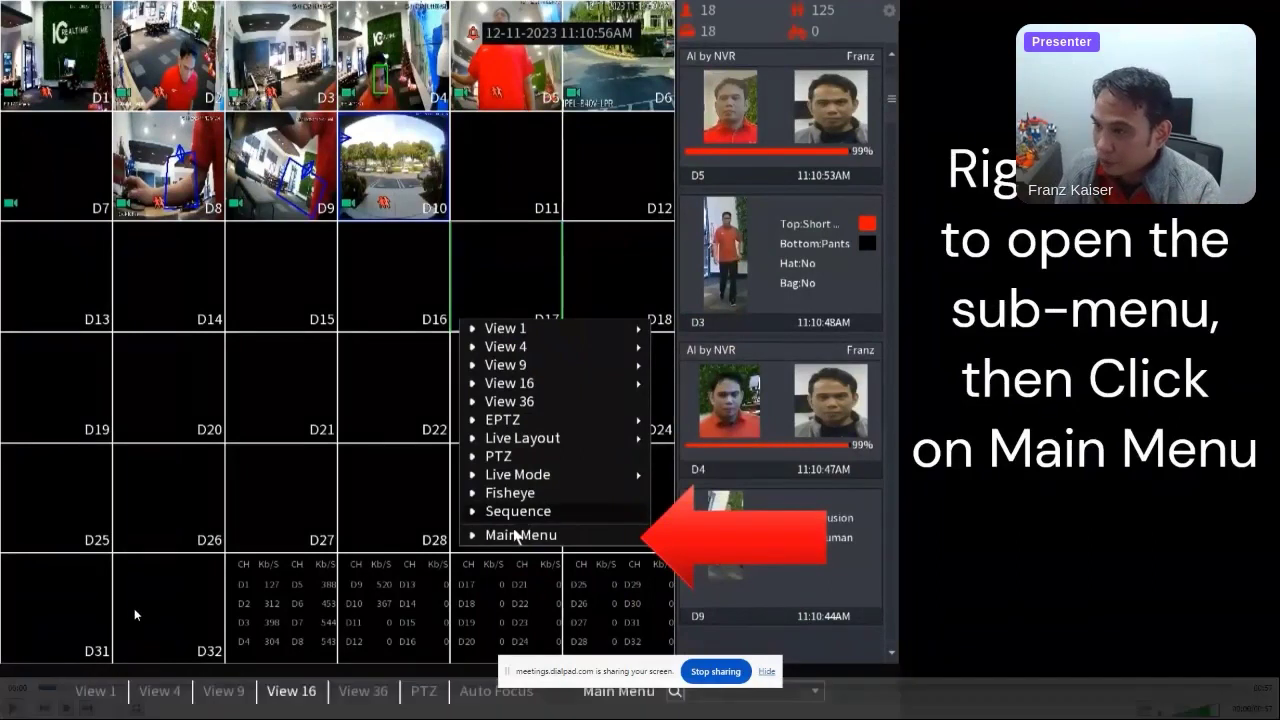
Step: Play the object search demo video, pausing at the channel selection and at the bounding boxes on detected objects
left_click(14, 708)
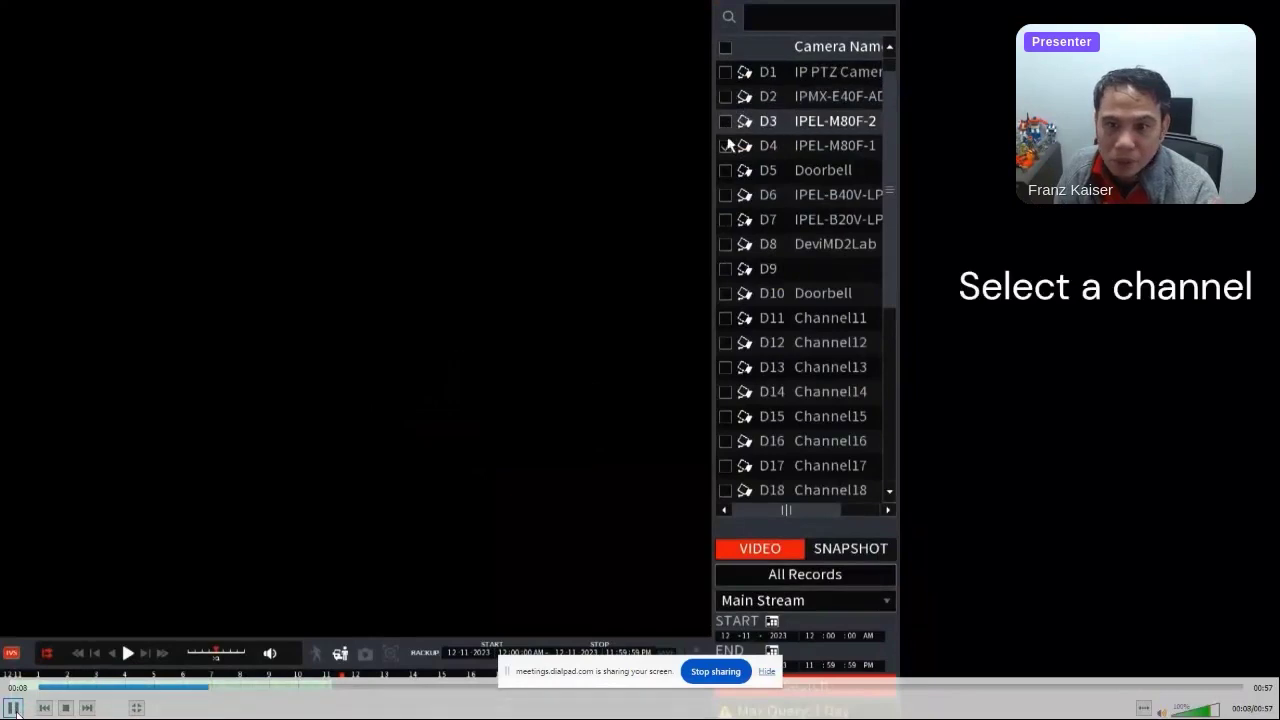
left_click(15, 709)
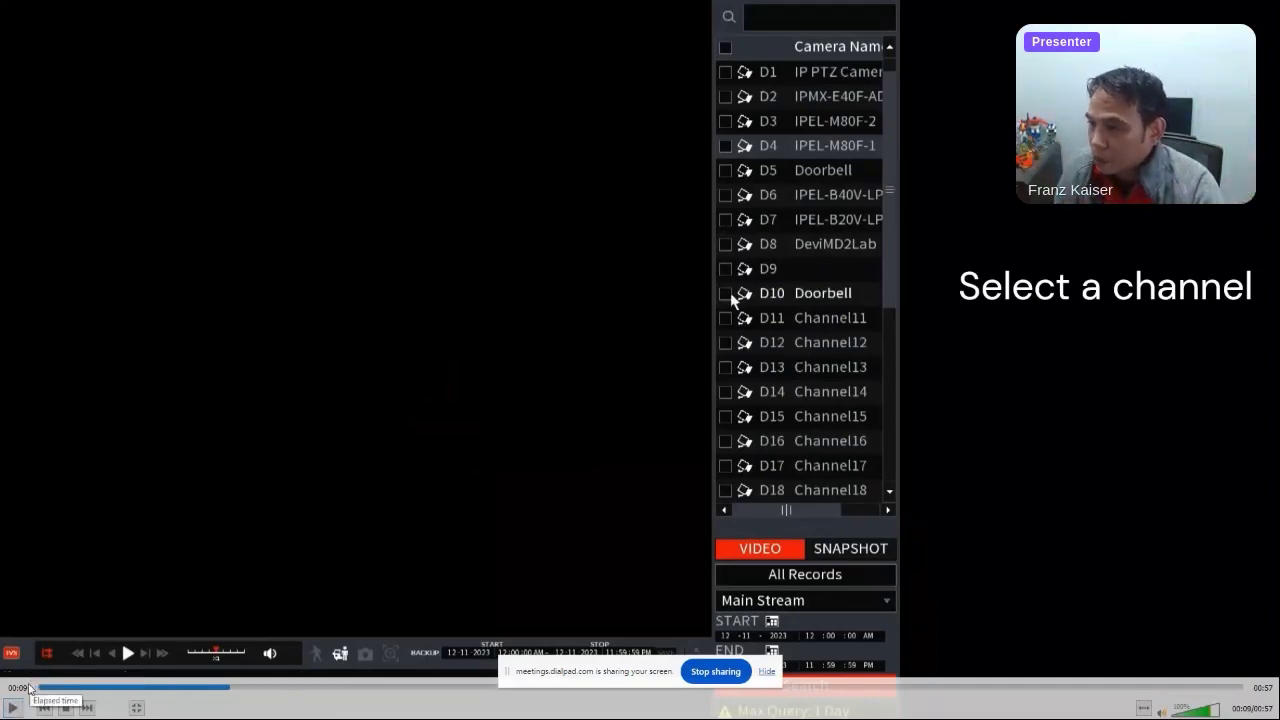
key("space")
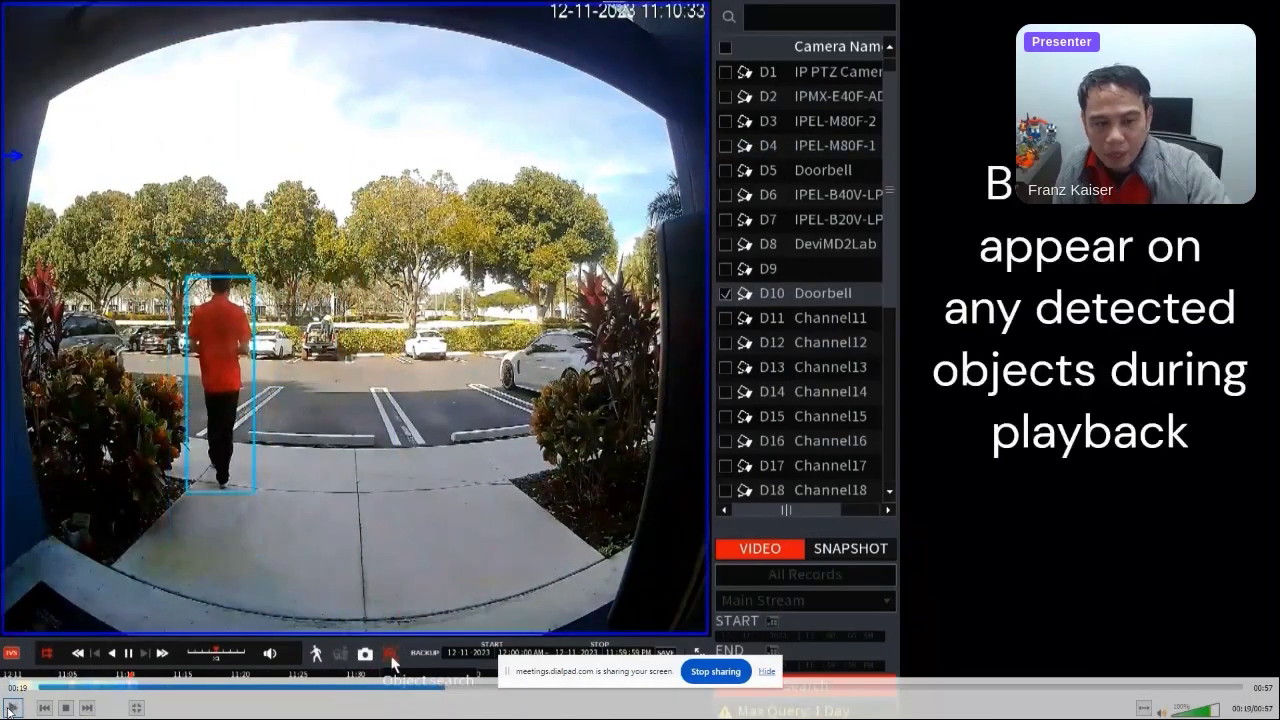
left_click(10, 709)
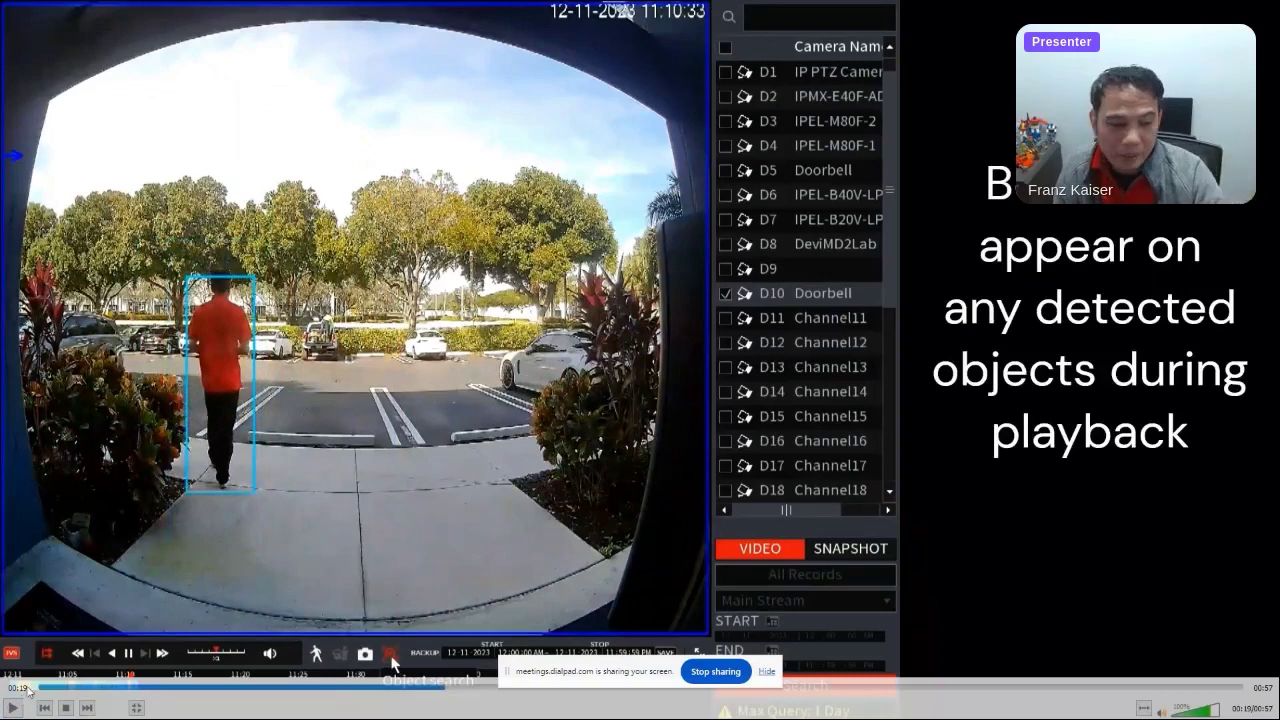
Step: Continue the demo video and pause it where Object Search is enabled during playback
left_click(12, 708)
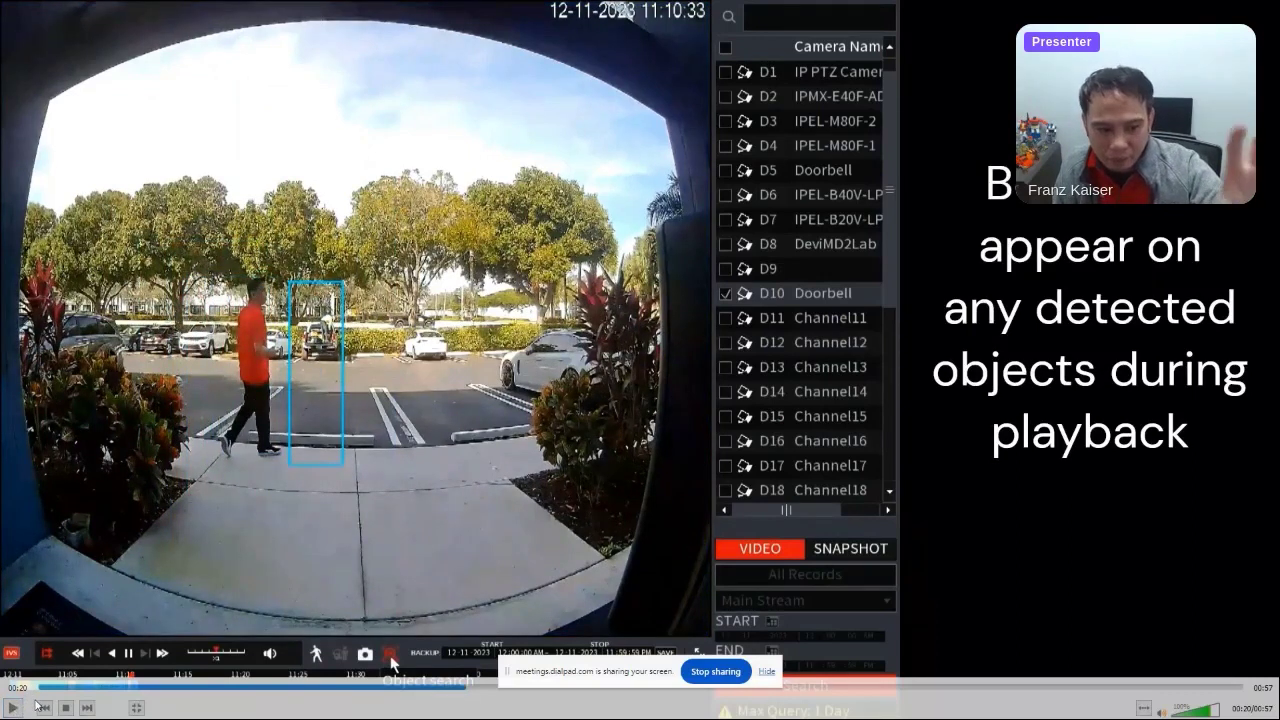
left_click(12, 708)
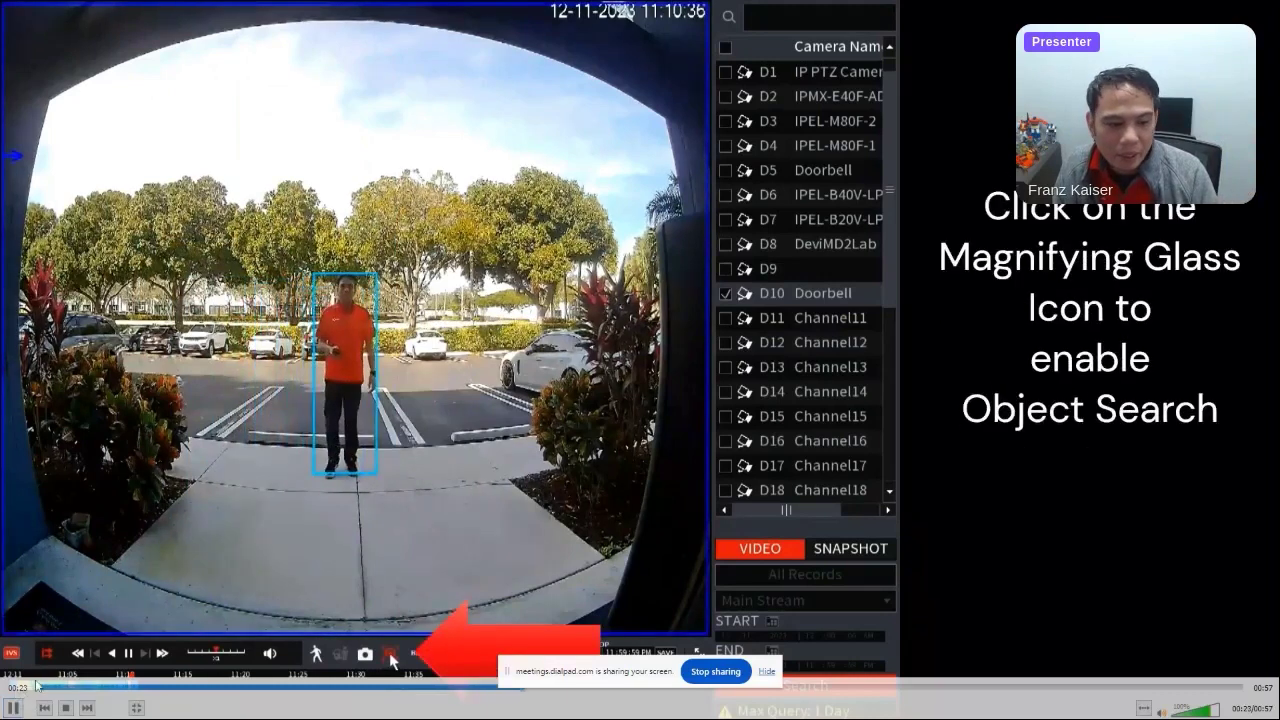
left_click(14, 708)
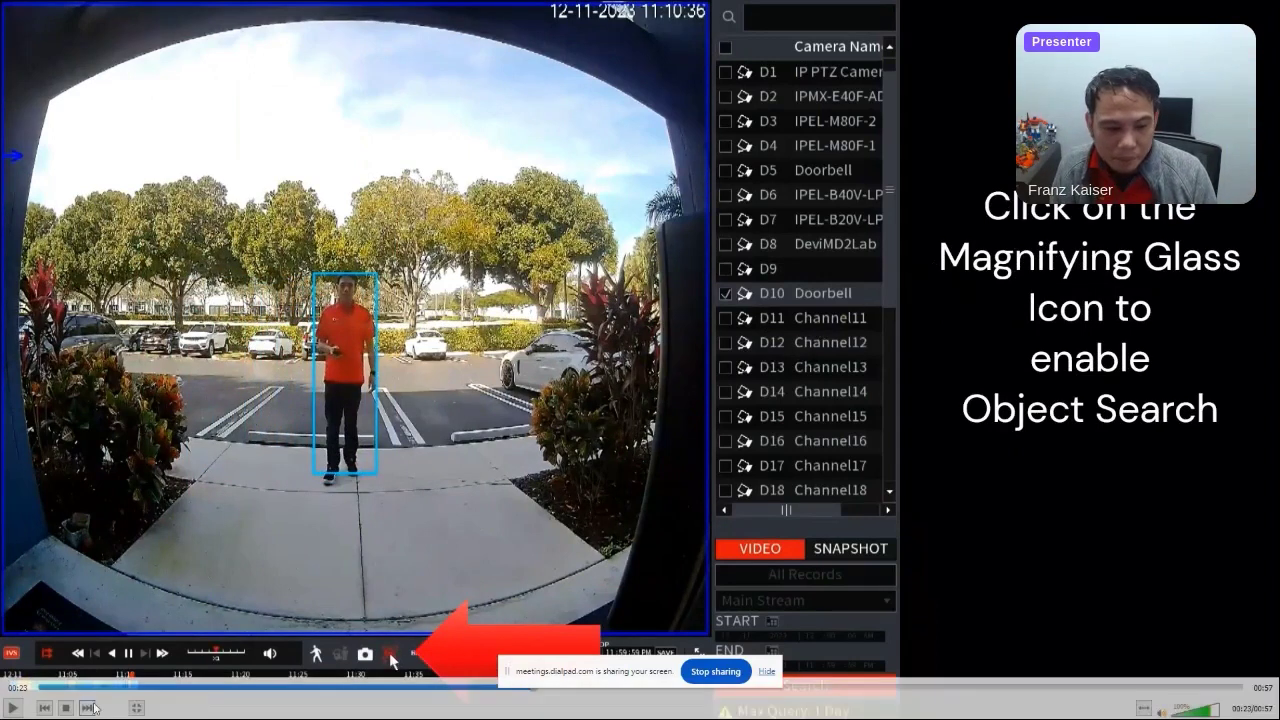
Step: Continue the demo video, pausing at the face and human detection boxes and at the custom box around the person
left_click(12, 706)
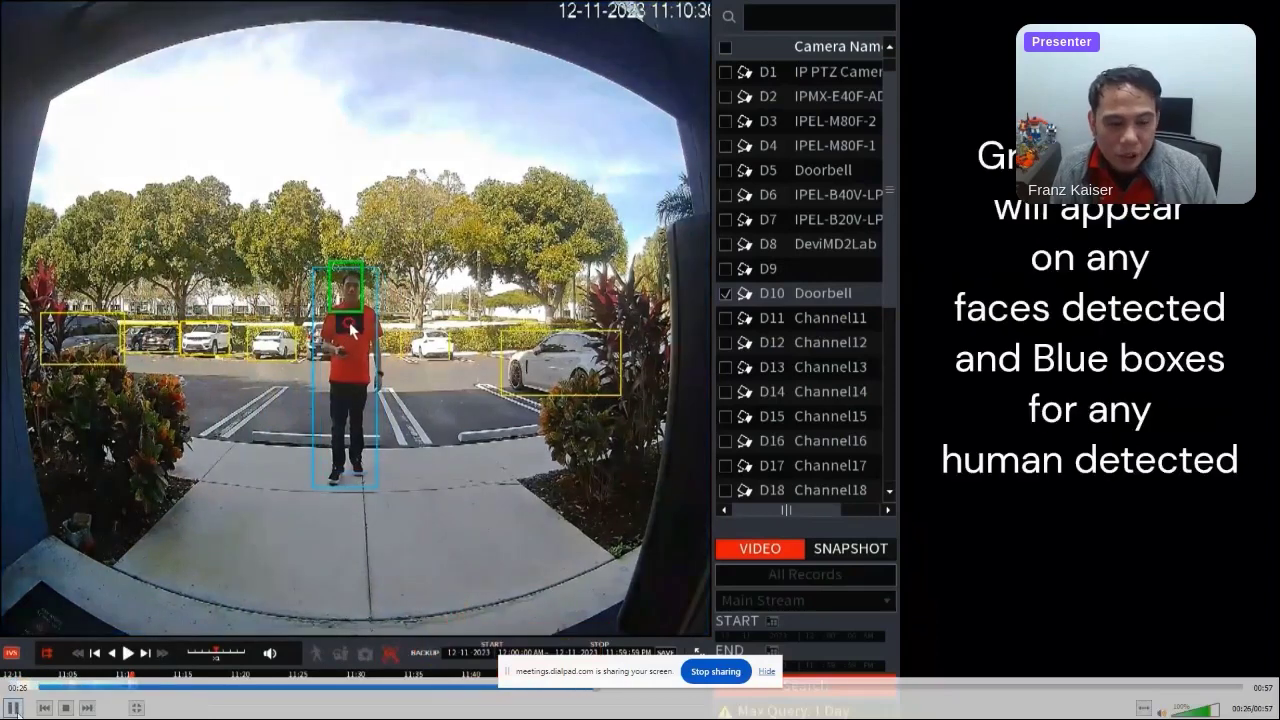
left_click(14, 708)
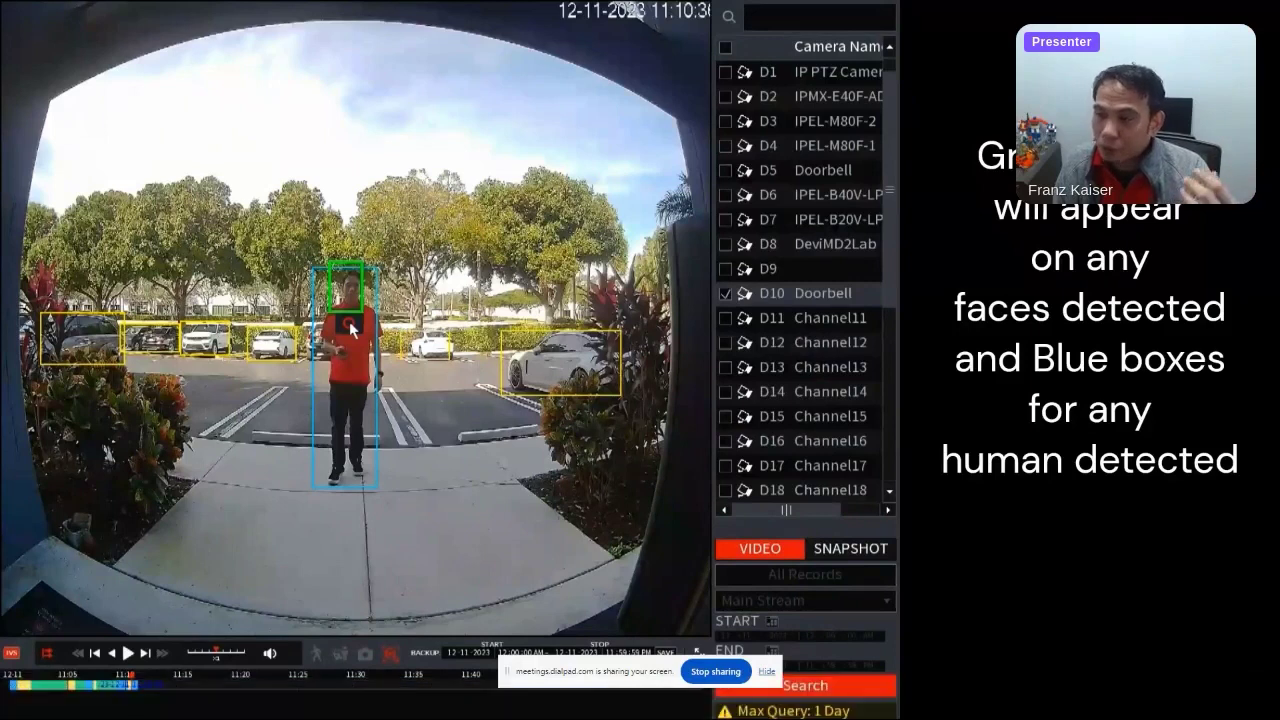
left_click(13, 707)
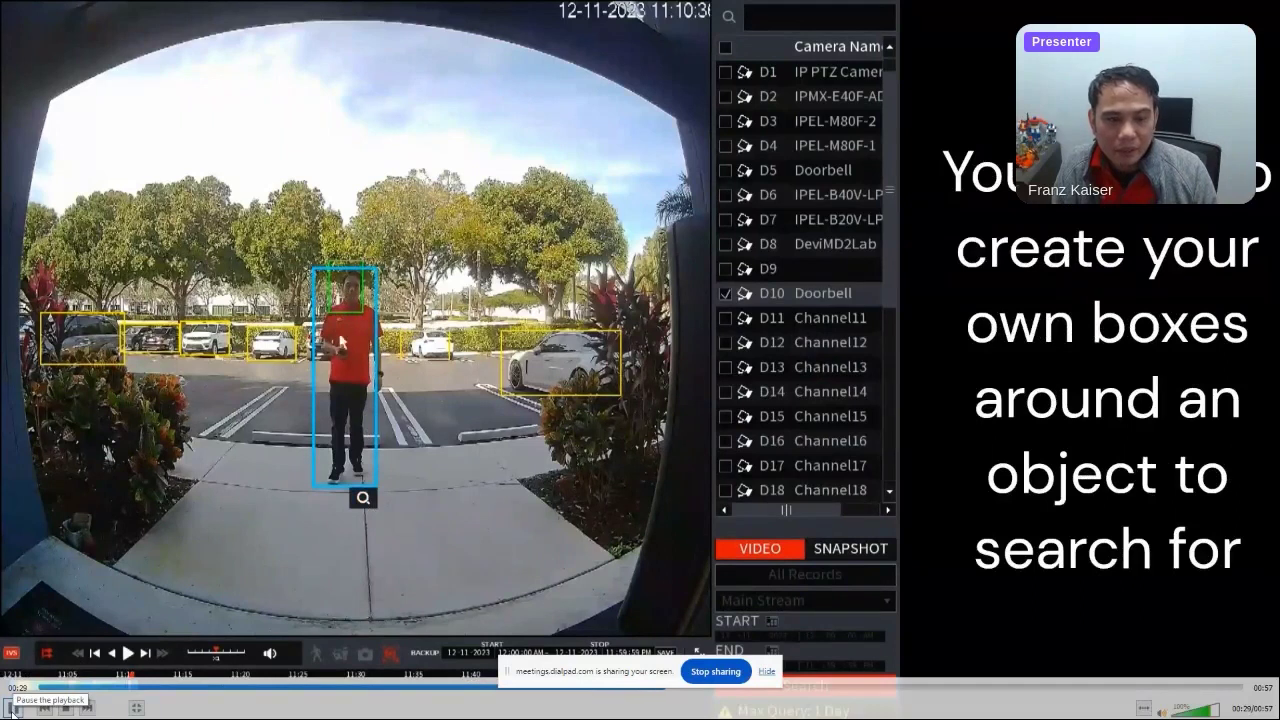
left_click(13, 707)
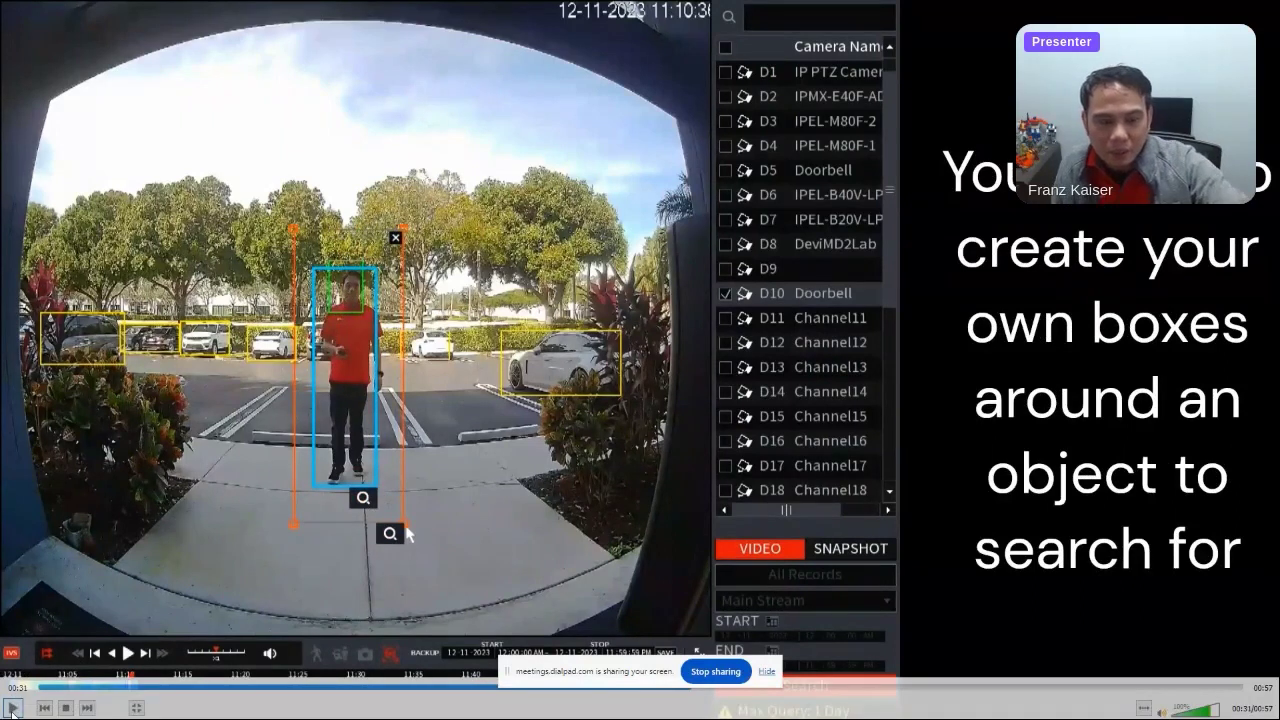